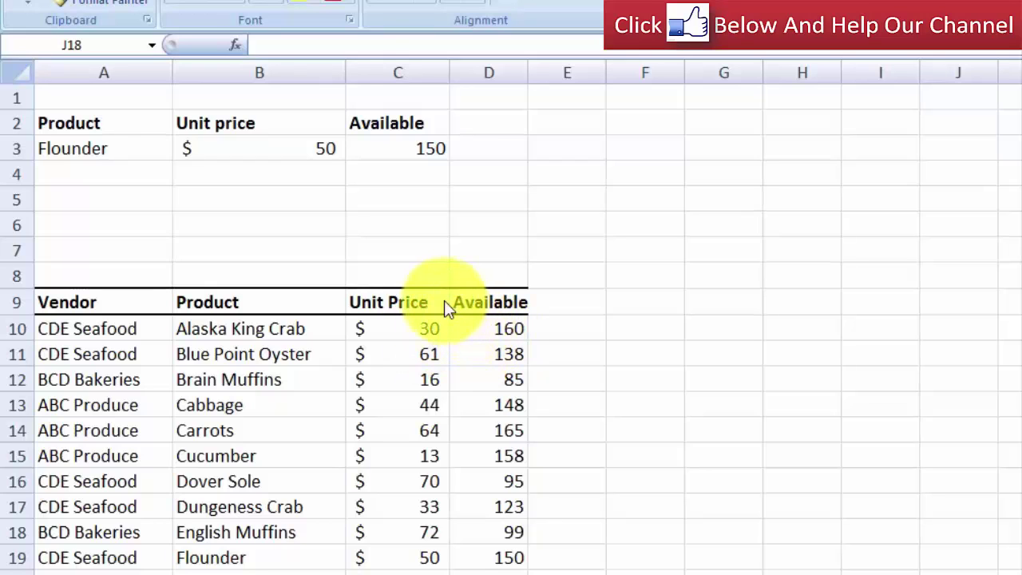
left_click(271, 143)
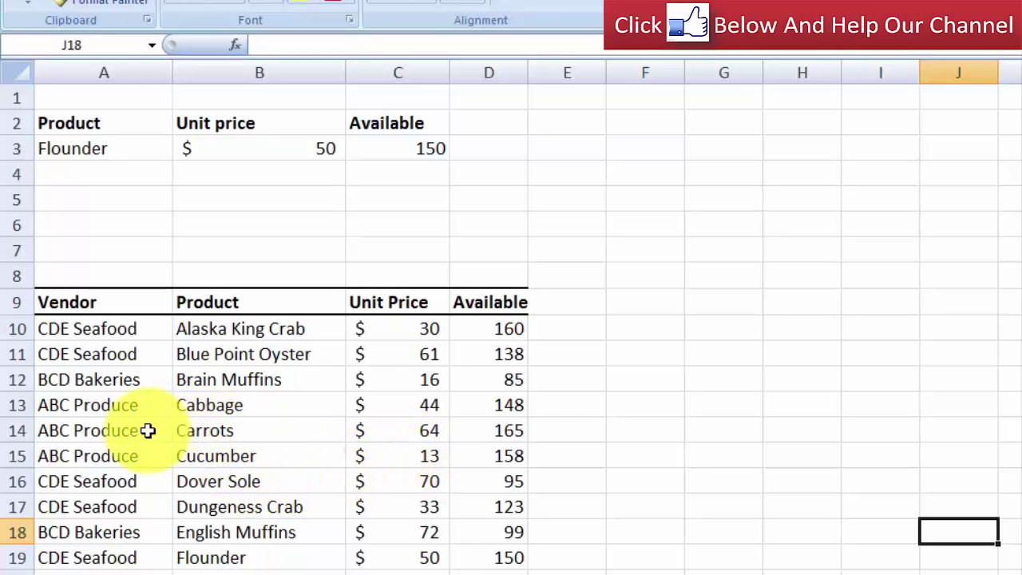
left_click(1008, 302)
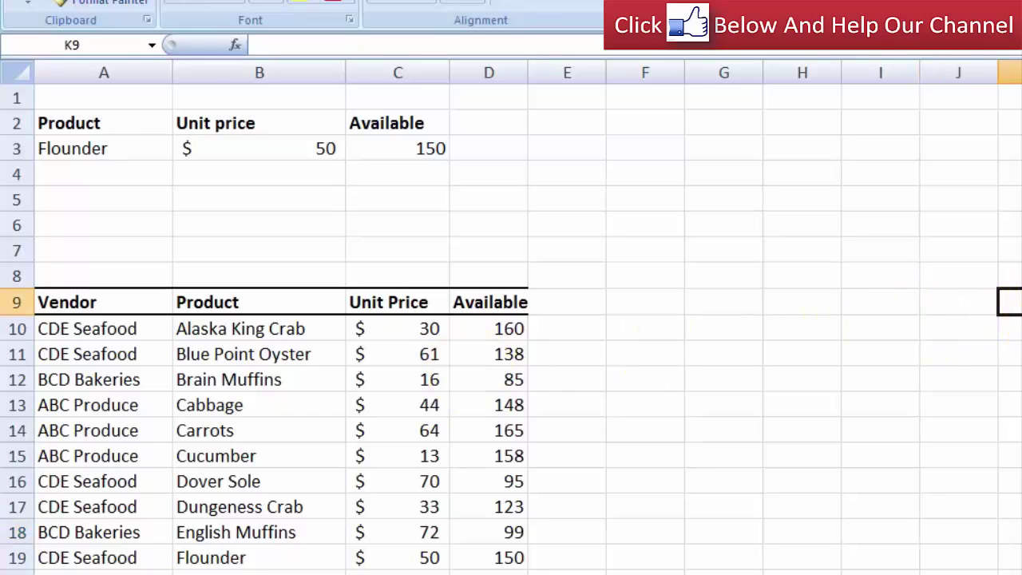
scroll(511, 327, "down", 1)
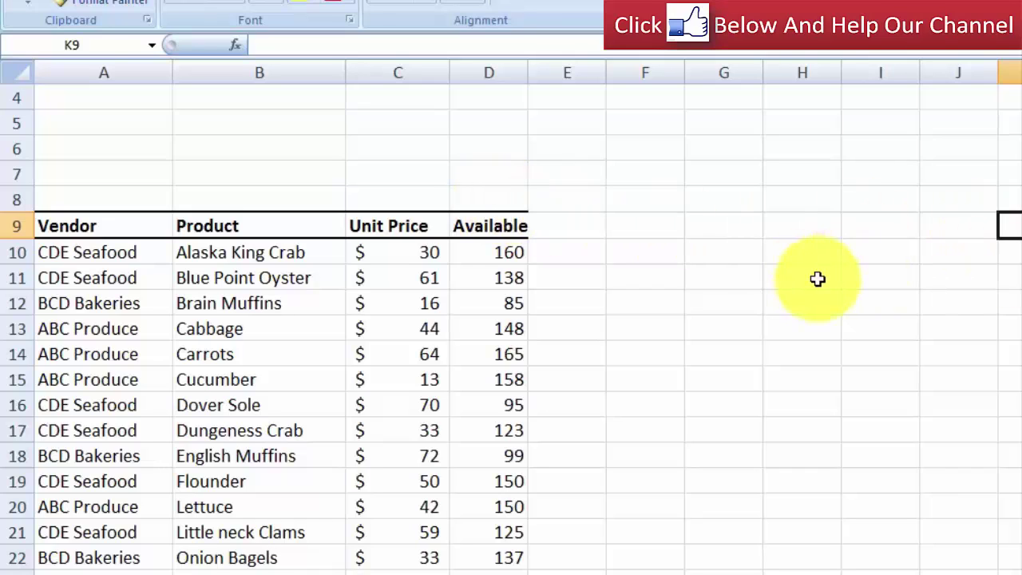
left_click(823, 375)
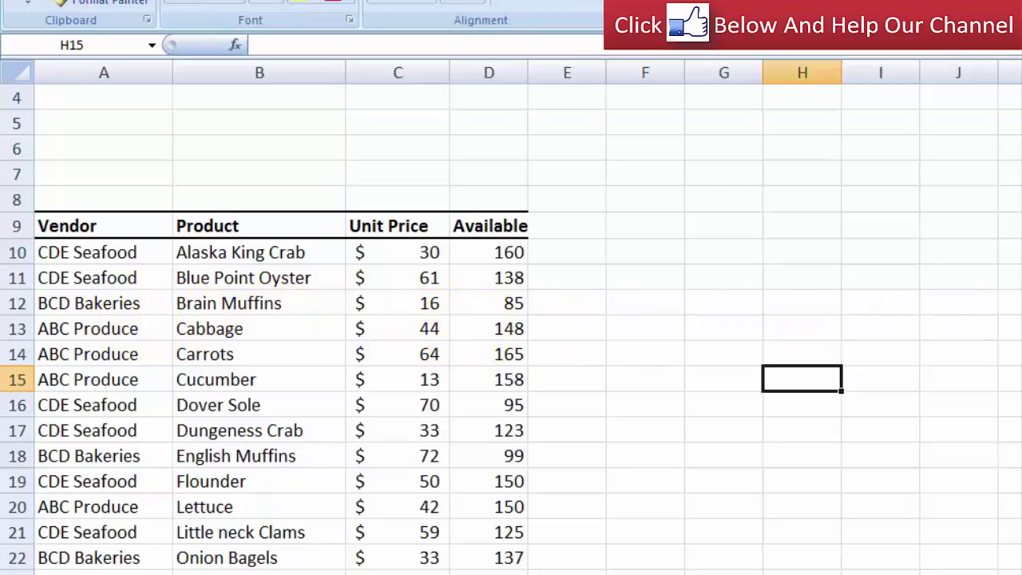
scroll(427, 274, "down", 1)
Step: Delete the empty rows 5 to 7 between the product lookup area and the vendor table
scroll(427, 273, "up", 3)
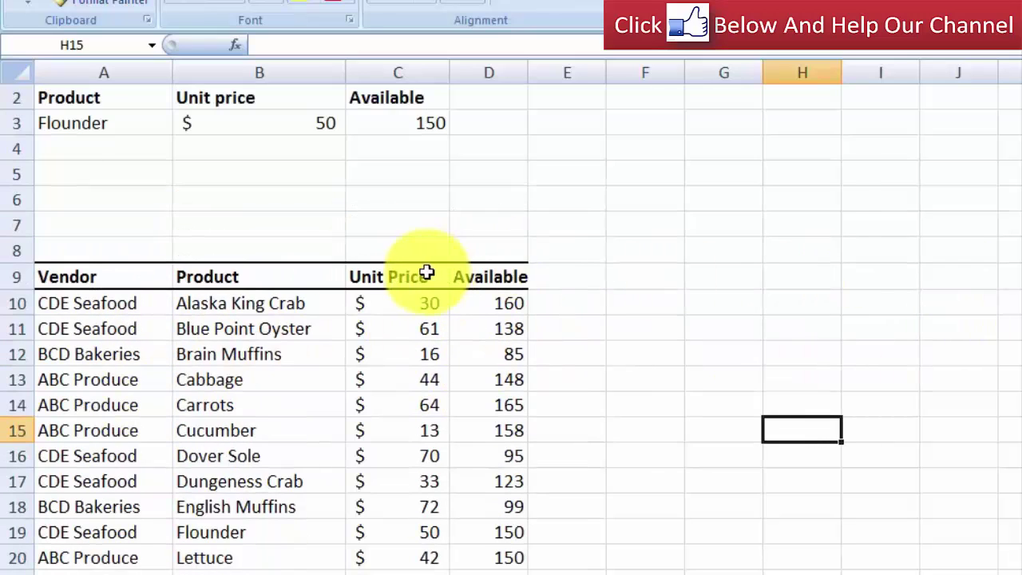
left_click(14, 174)
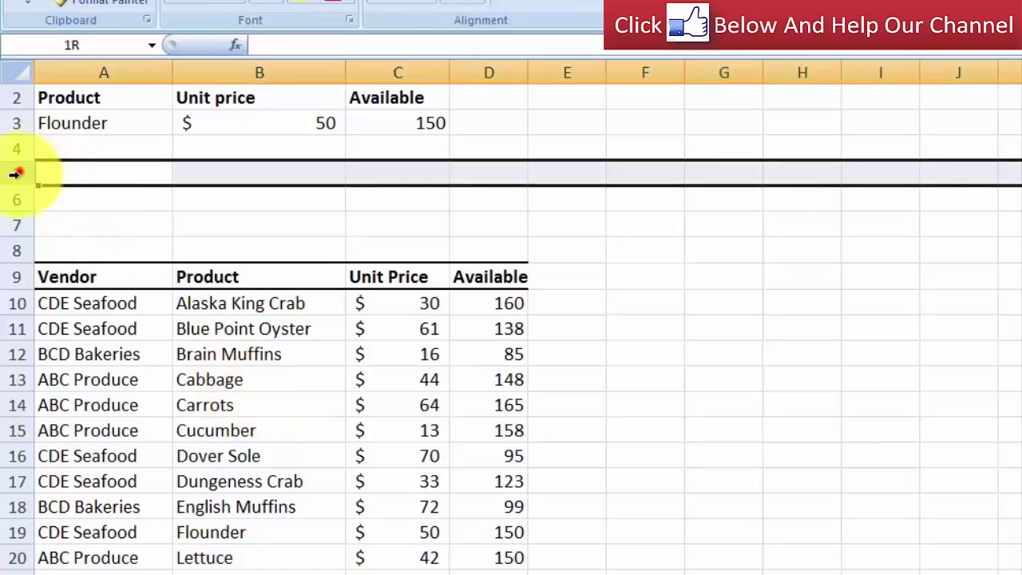
left_click_drag(15, 174, 16, 215)
right_click(23, 223)
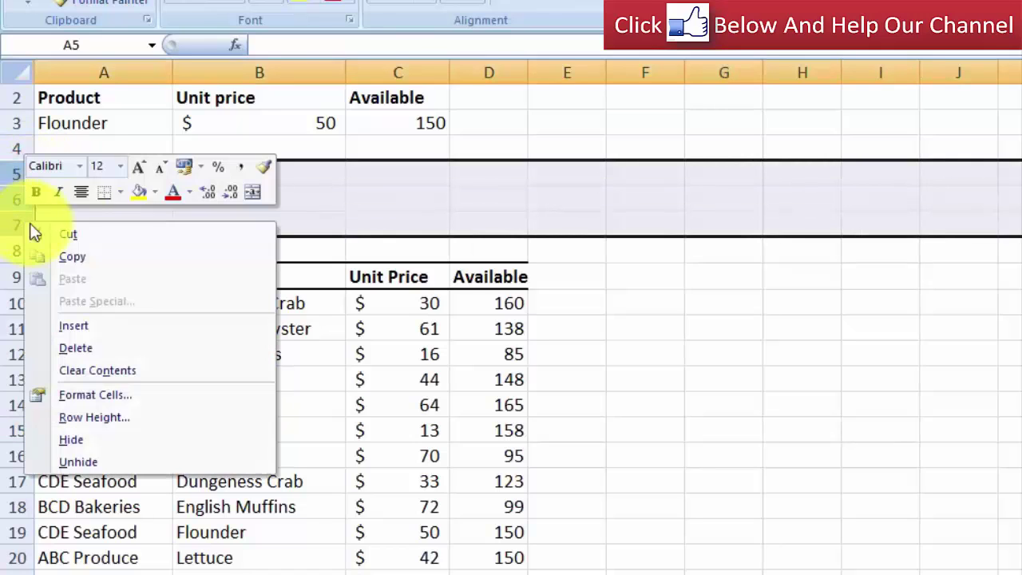
left_click(111, 348)
left_click(744, 347)
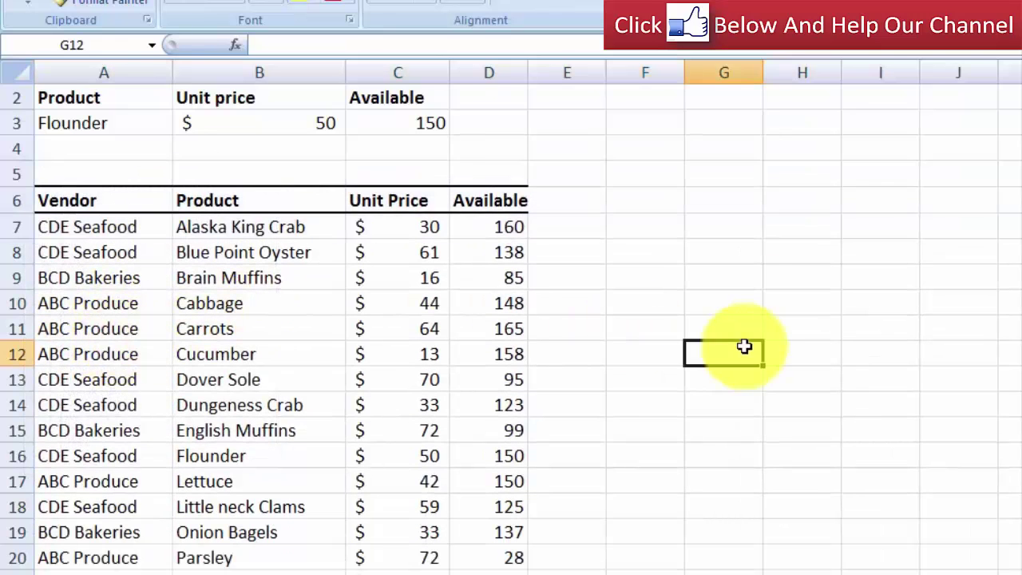
Step: Highlight the Inventory named range and the table's Product column to examine which columns the range covers
left_click(150, 49)
left_click(114, 64)
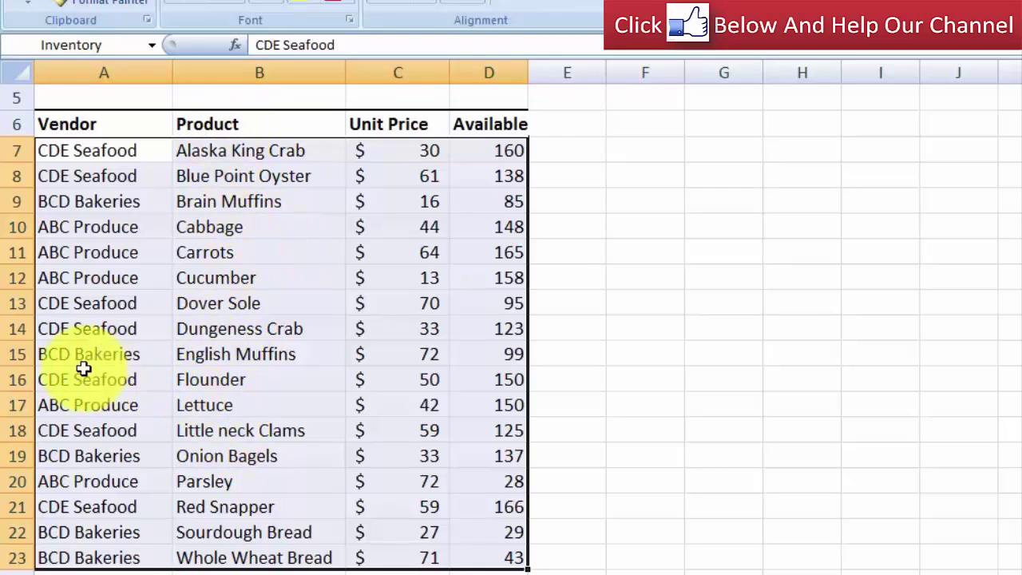
scroll(316, 268, "up", 2)
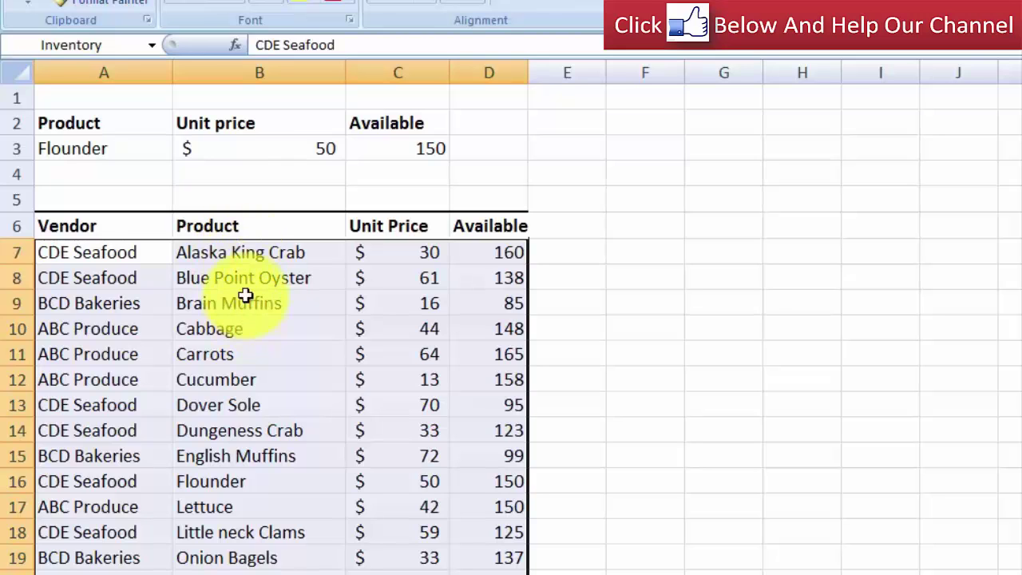
left_click_drag(228, 225, 255, 548)
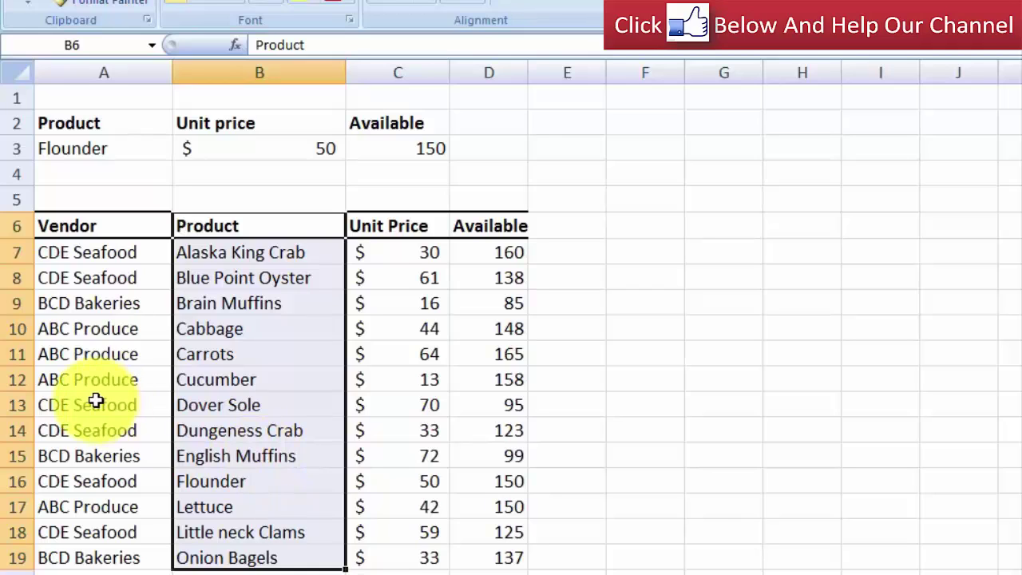
left_click(612, 354)
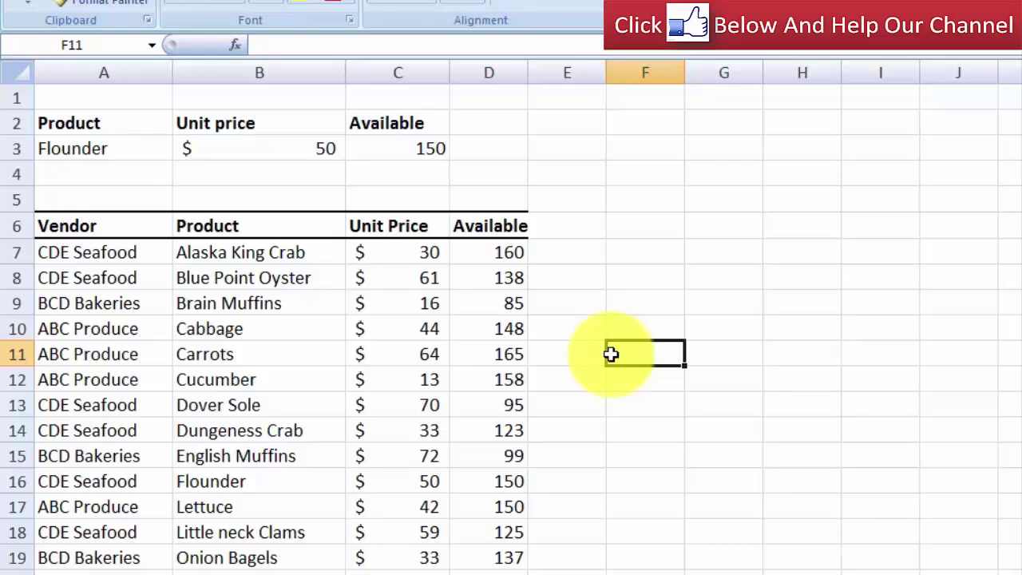
left_click(283, 179)
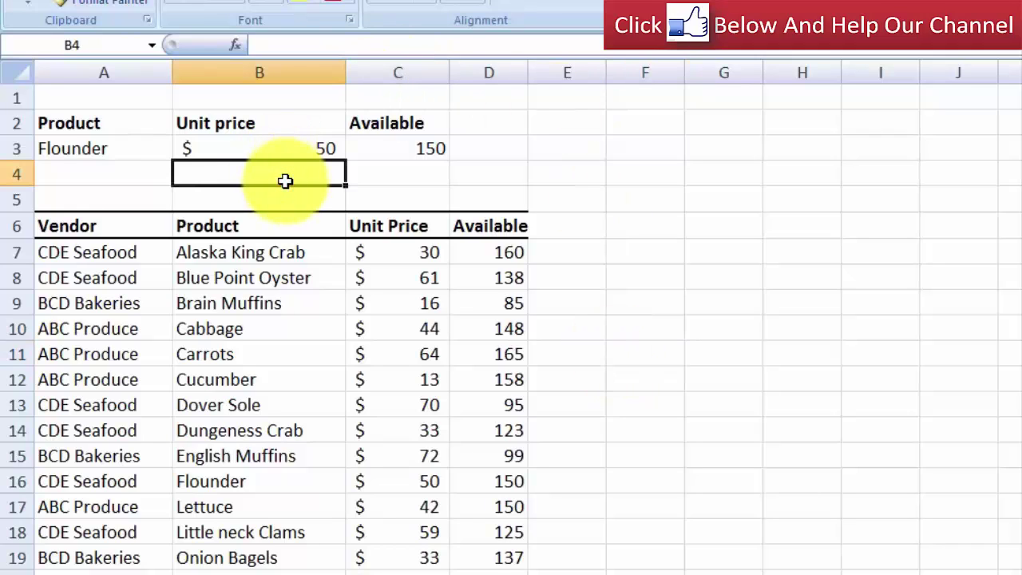
type("=of")
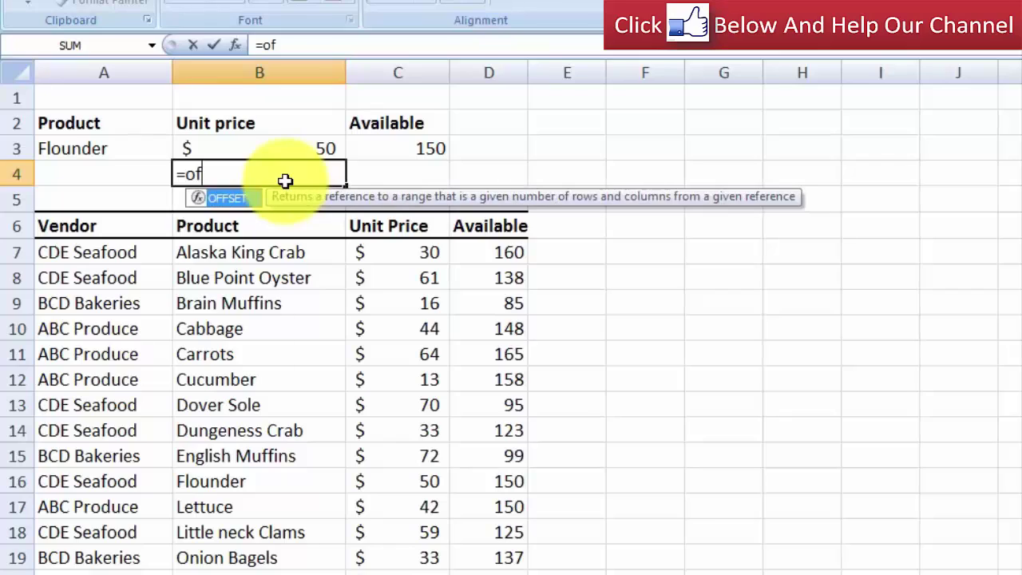
type("fset")
key("Tab")
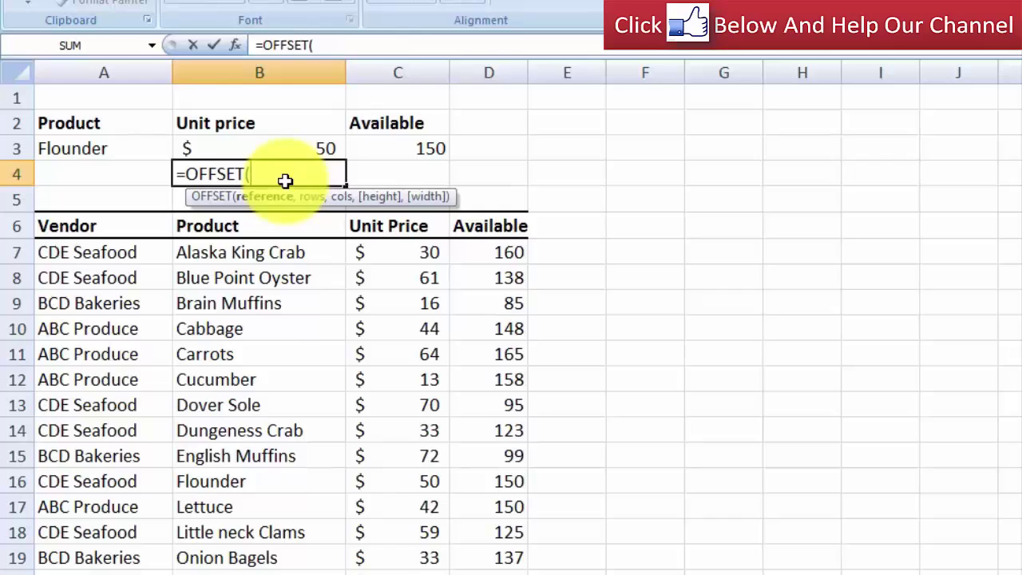
key("ctrl+a")
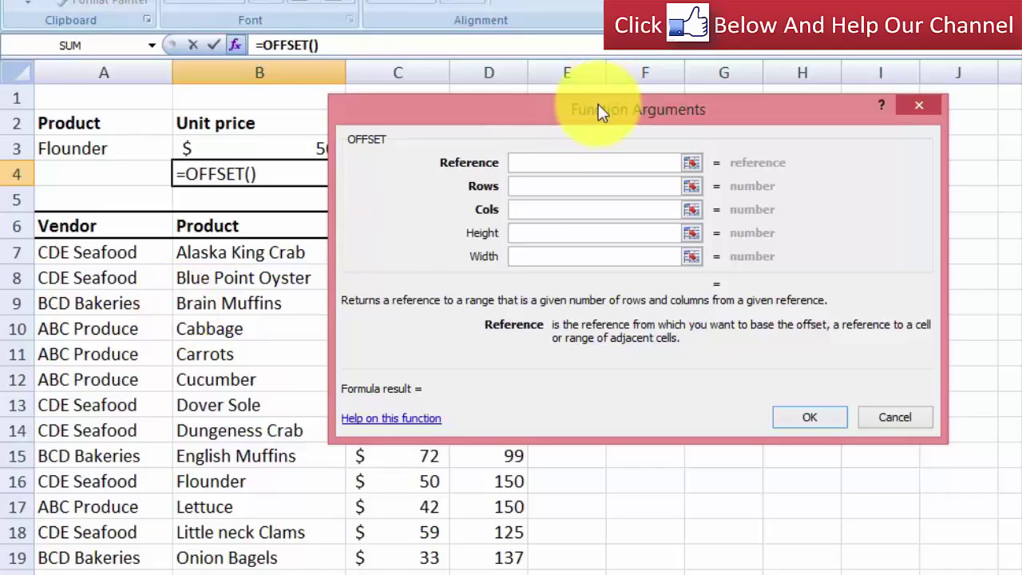
left_click_drag(615, 108, 636, 107)
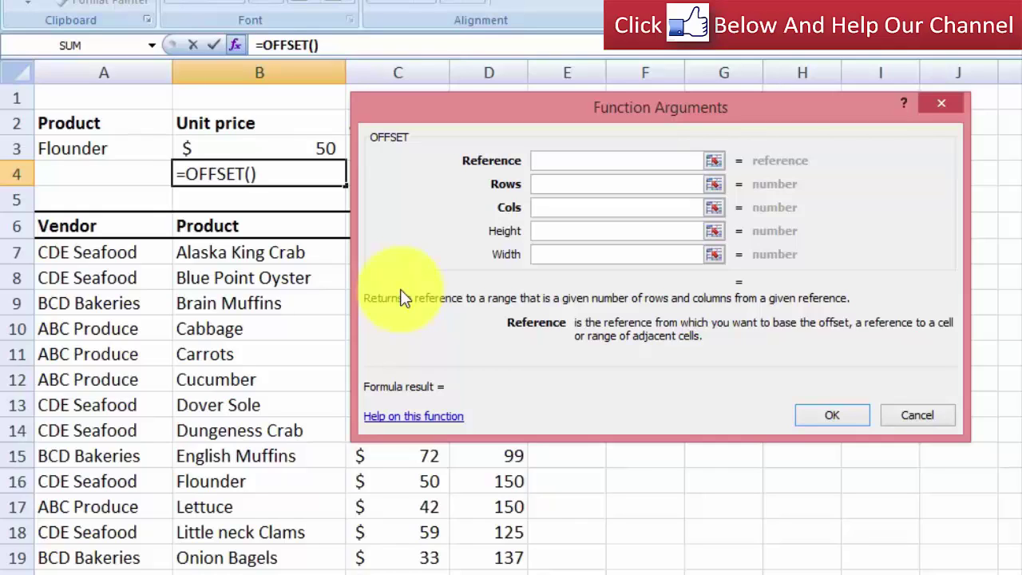
left_click(907, 417)
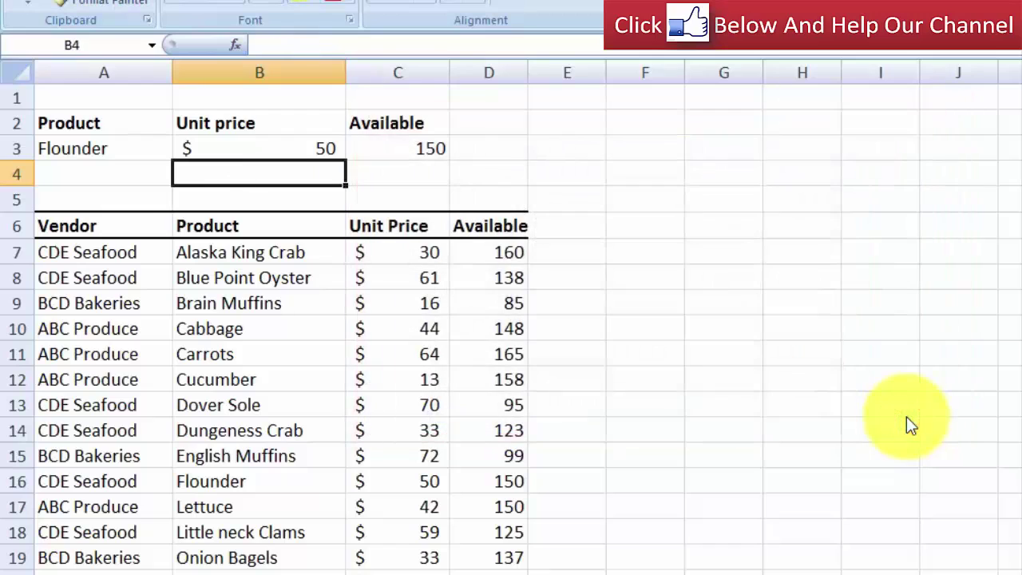
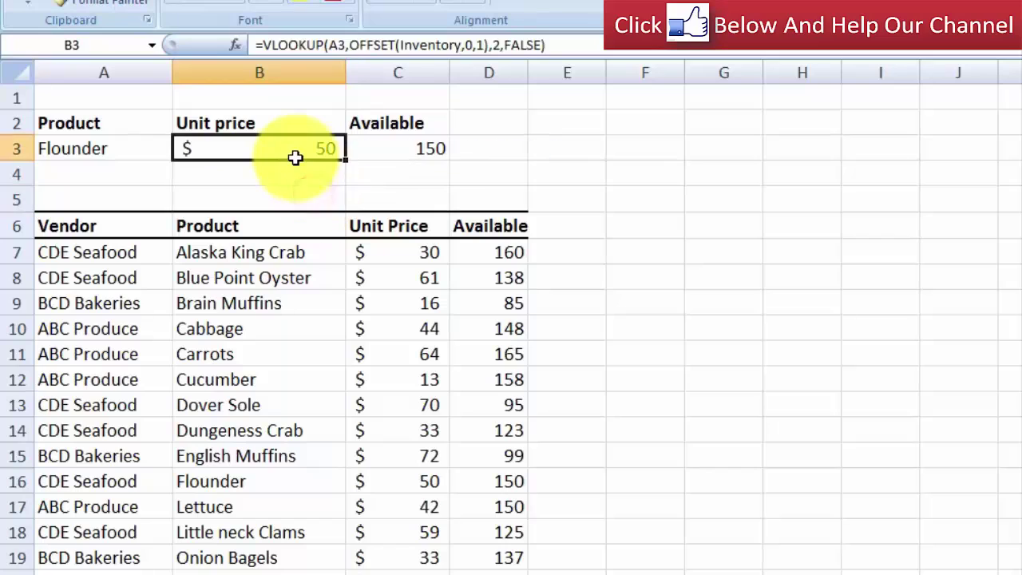
Step: Clear the Unit price formula in B3 and begin a new VLOOKUP there with A3 as the lookup value
double_click(295, 158)
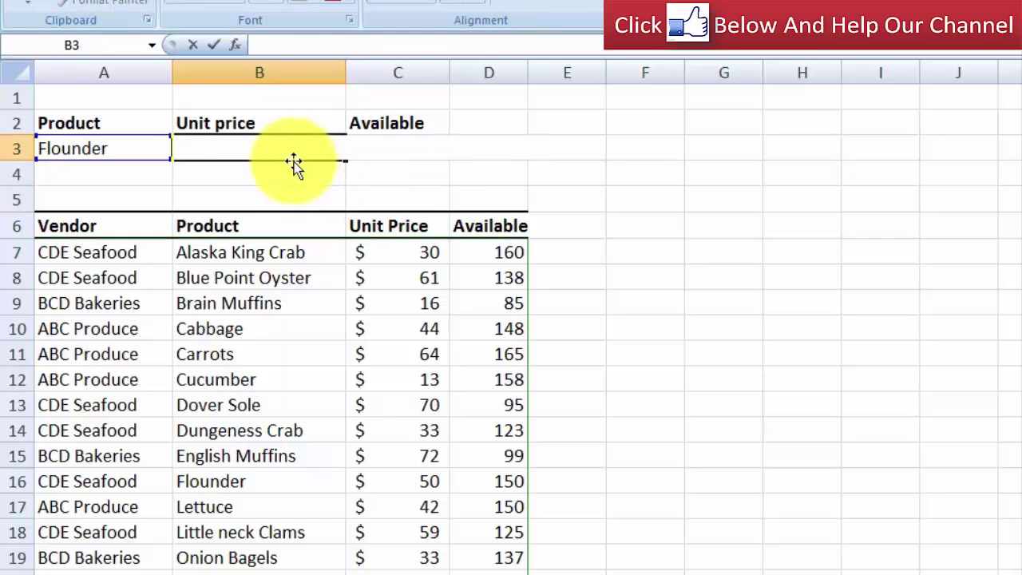
key("Return")
left_click(289, 145)
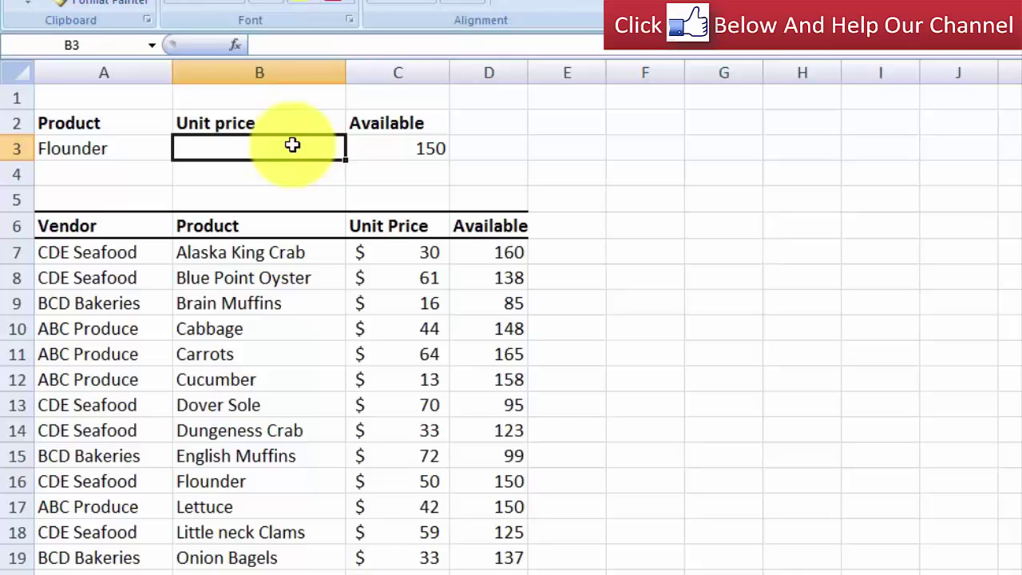
type("=v")
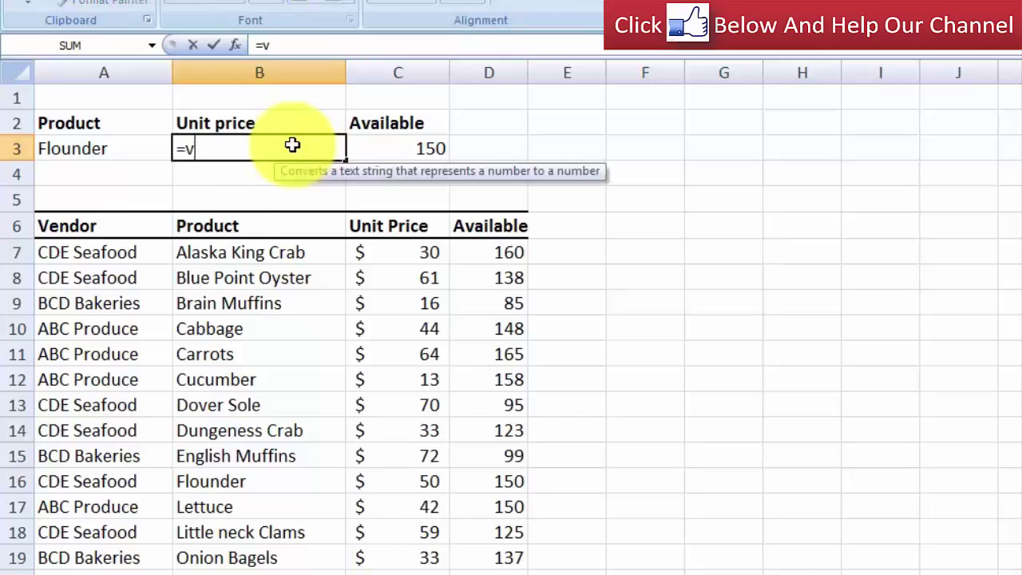
type("loo")
key("Tab")
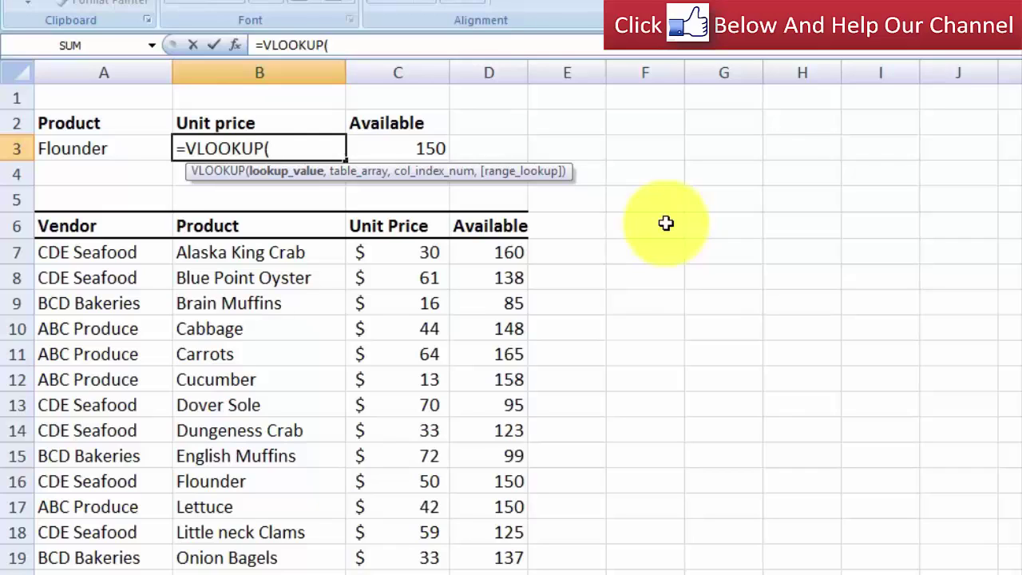
left_click(121, 151)
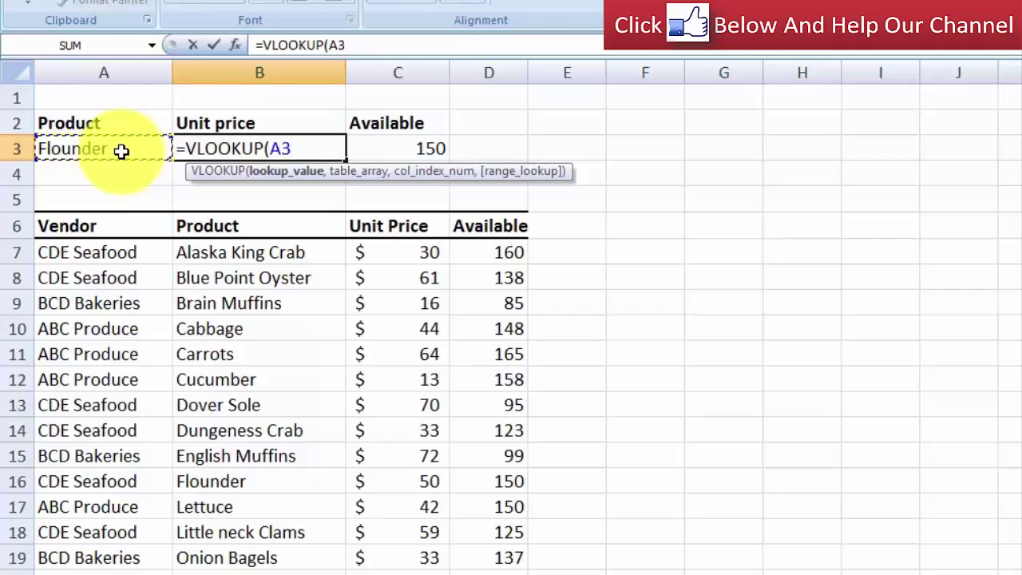
type(",")
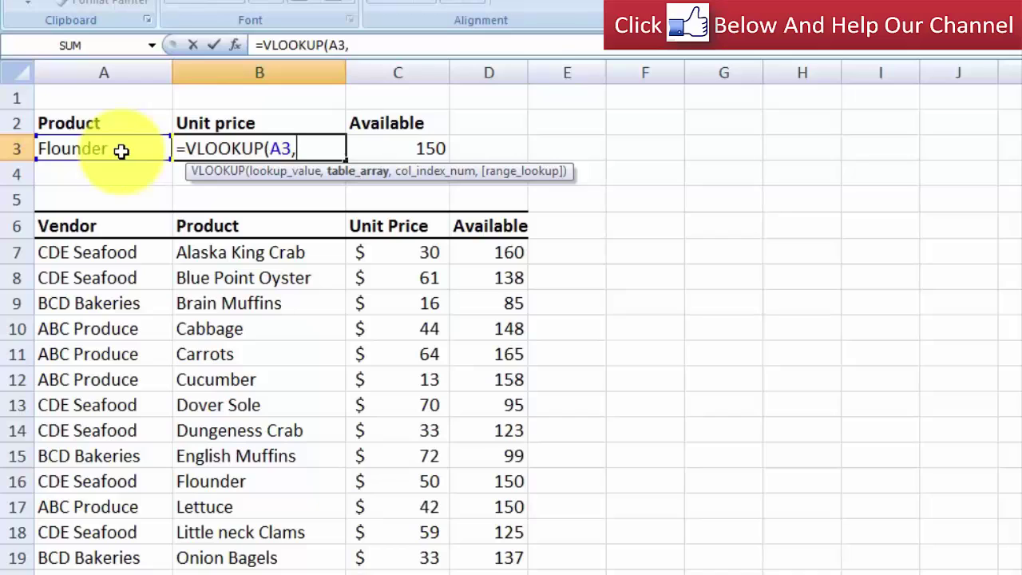
Step: Enter OFFSET(Inventory,0,1) as the table array of the VLOOKUP in B3, ready for the column index argument
type("o")
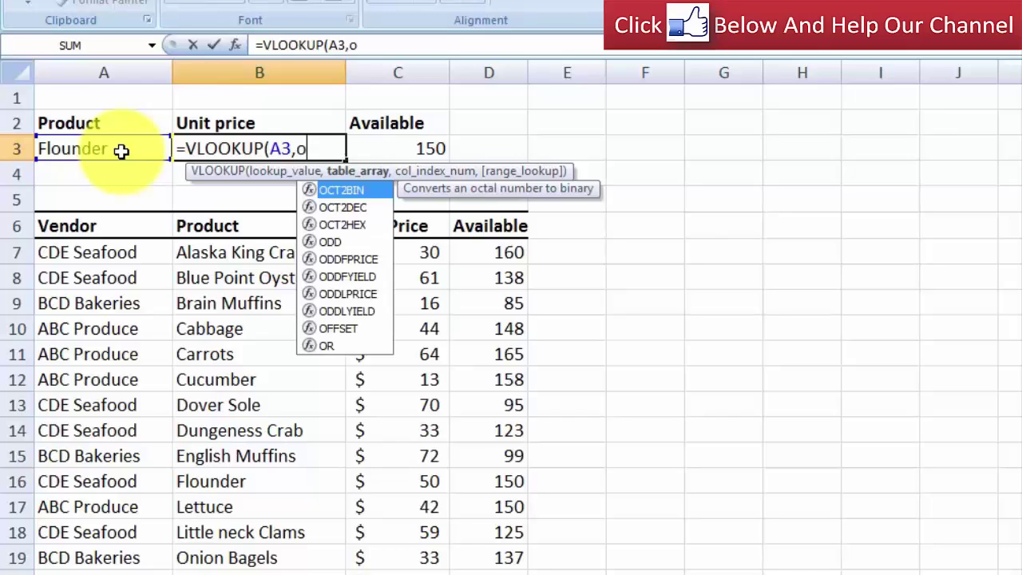
type("ffset")
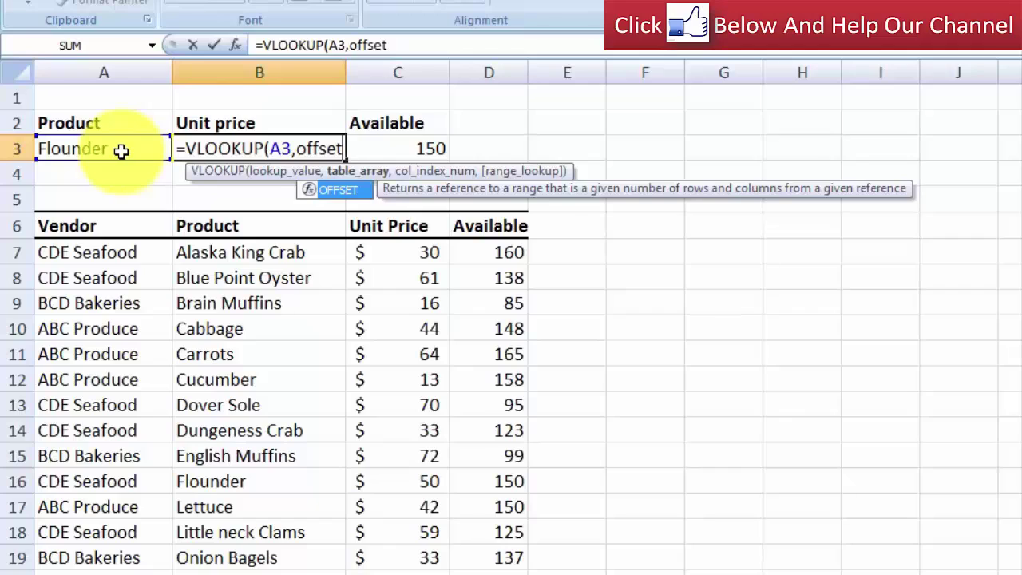
key("Tab")
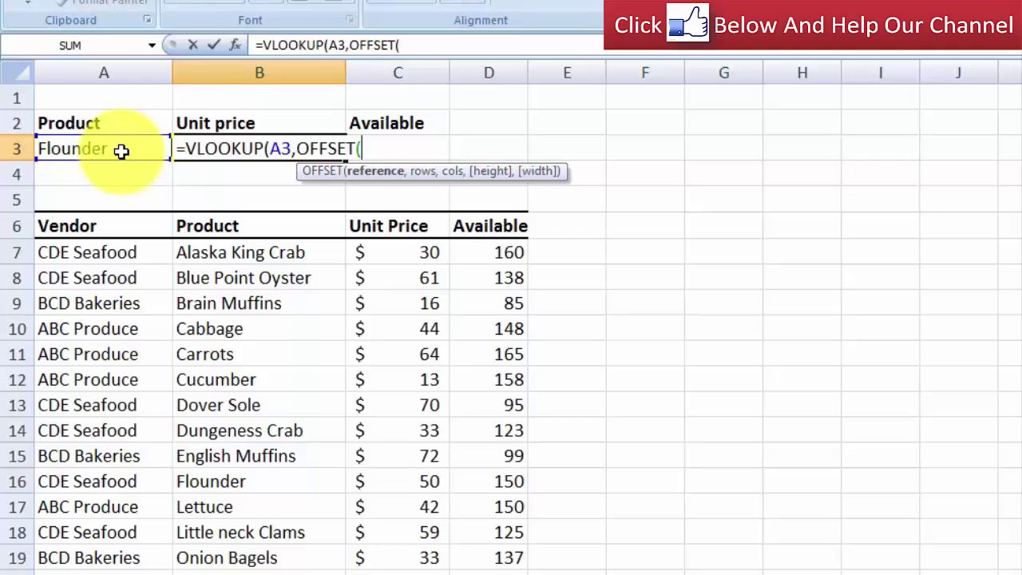
type("inv")
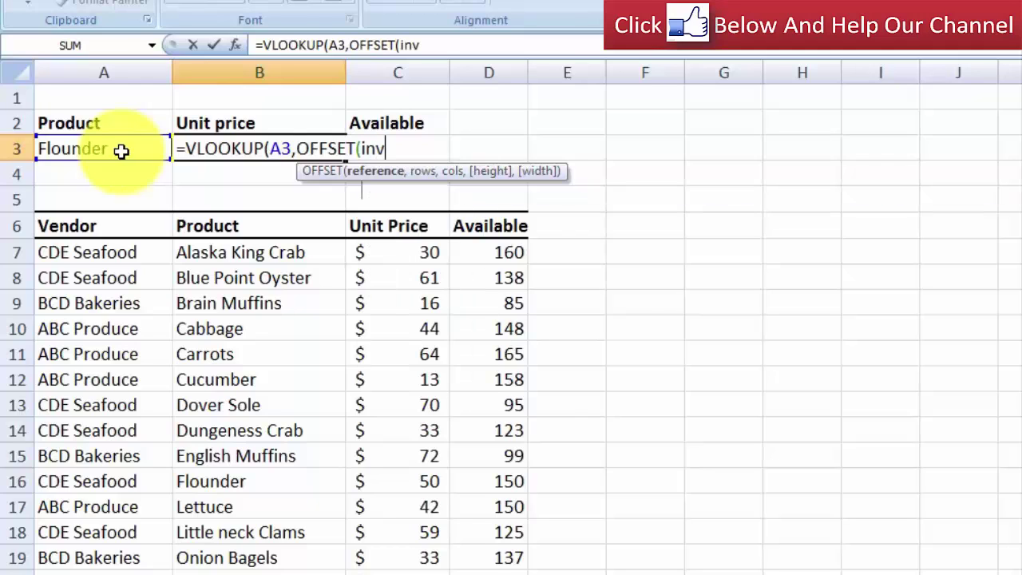
type("entory")
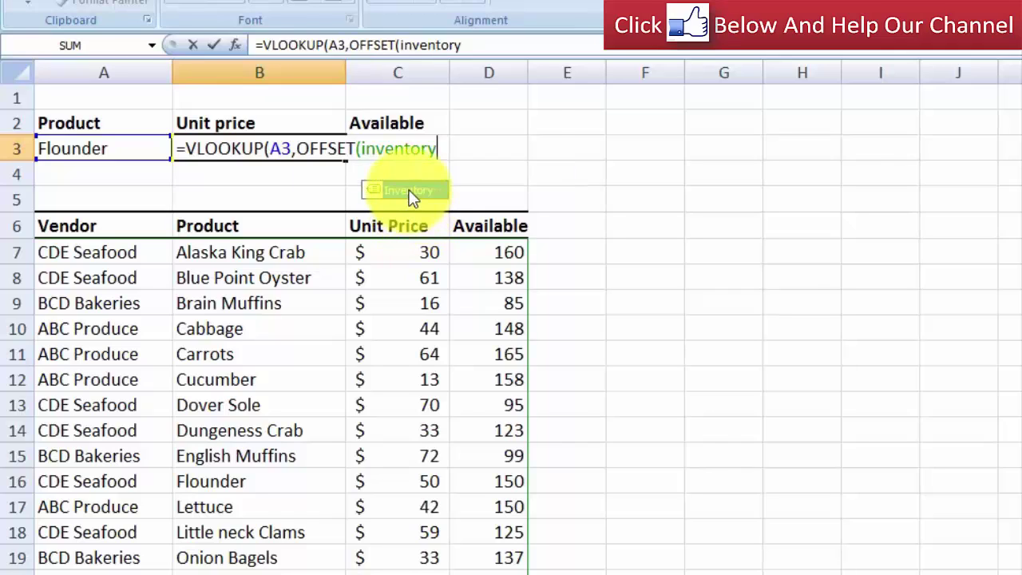
double_click(408, 189)
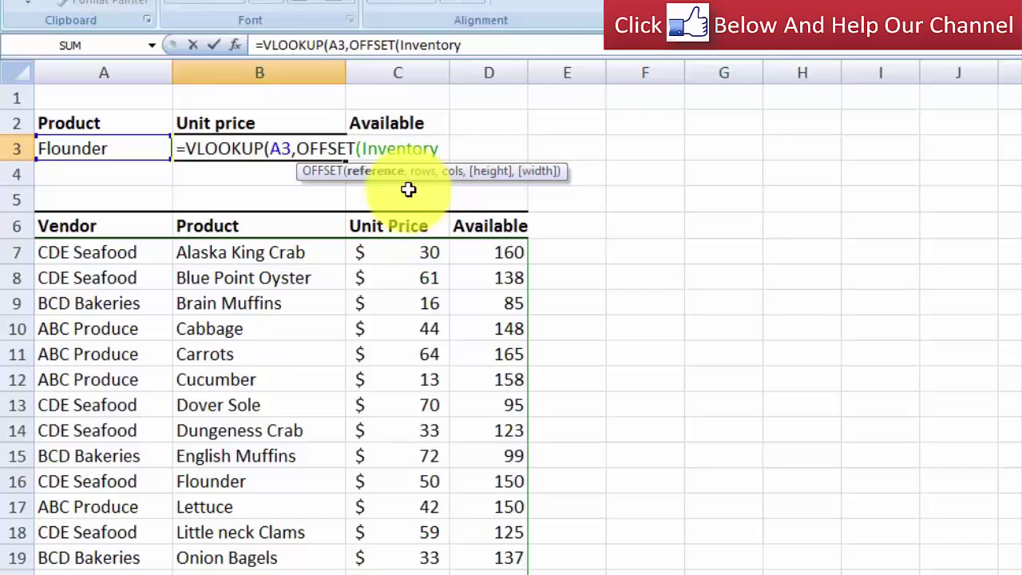
type(",")
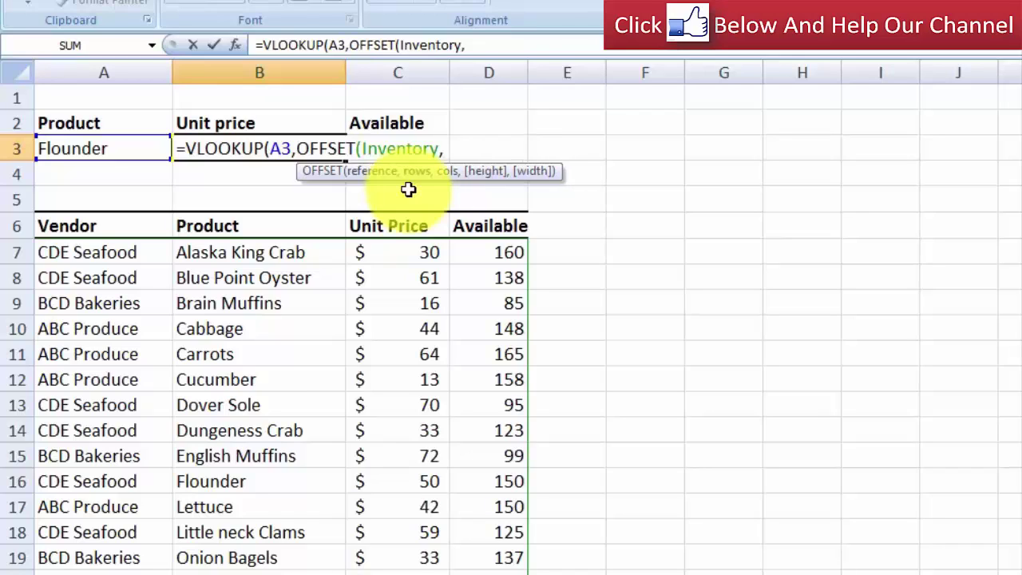
type("0,1")
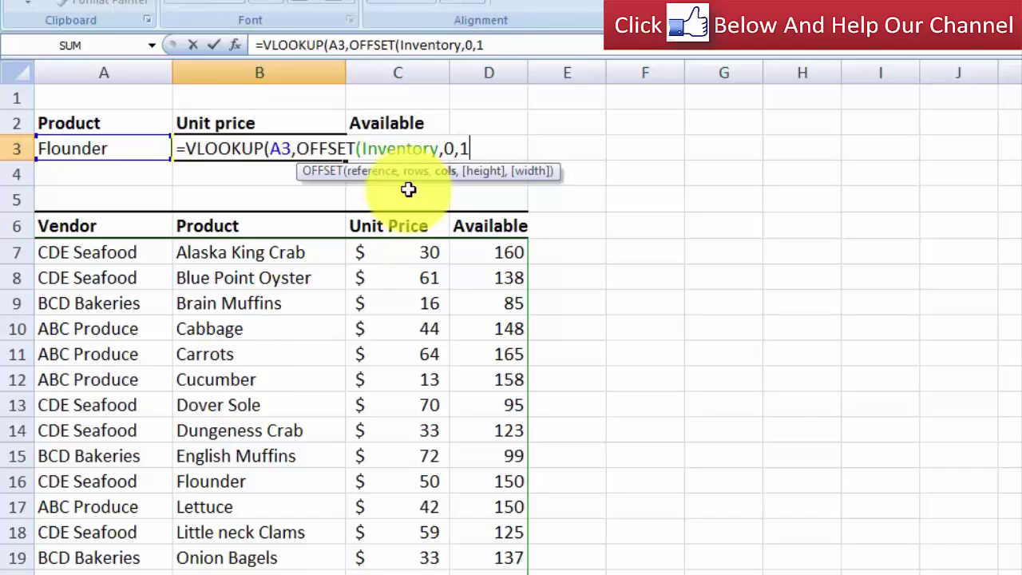
type(")")
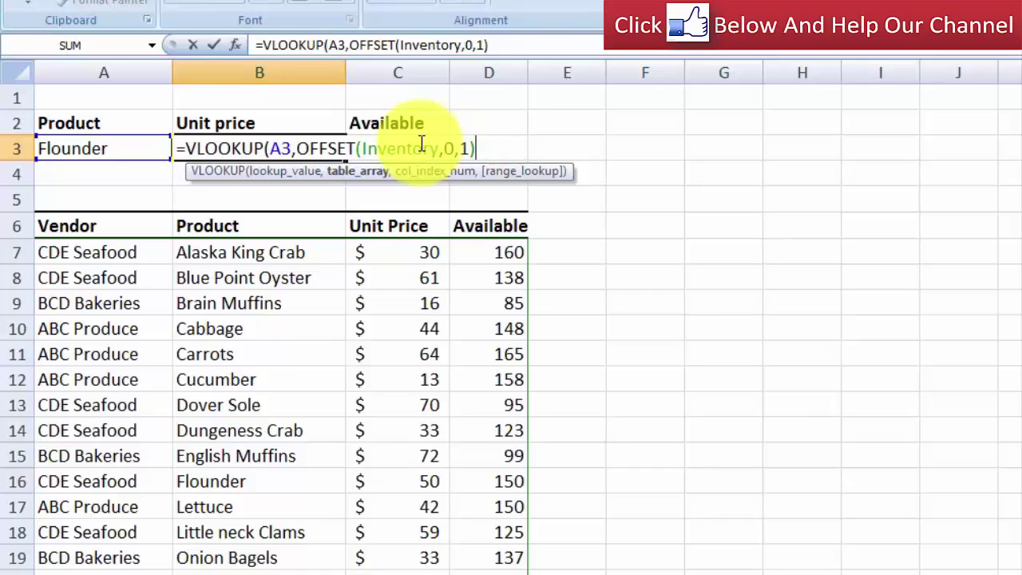
type(",")
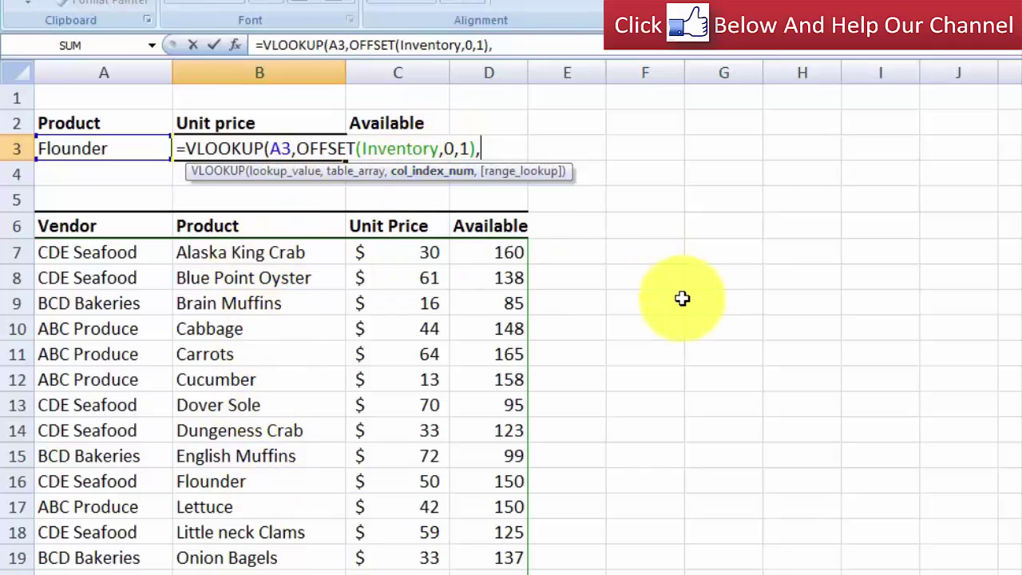
Step: Complete the VLOOKUP in B3 with column index 2 and FALSE for an exact match
type("2,")
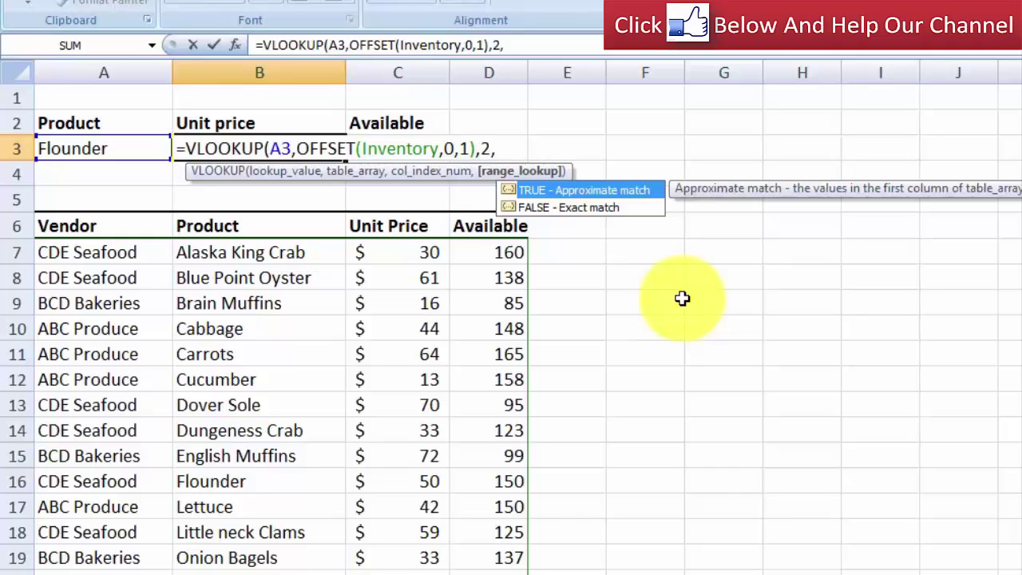
double_click(578, 209)
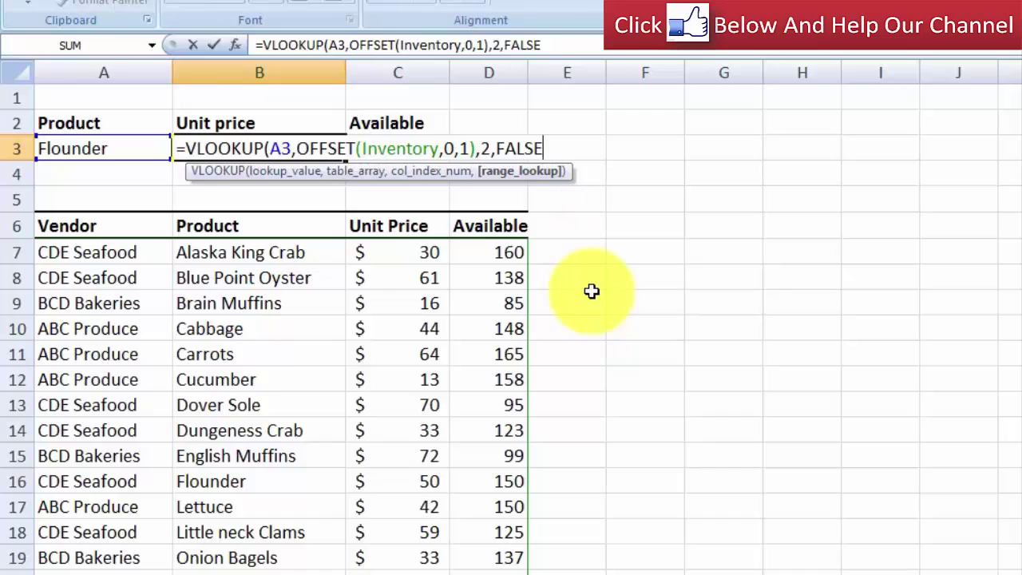
type(")")
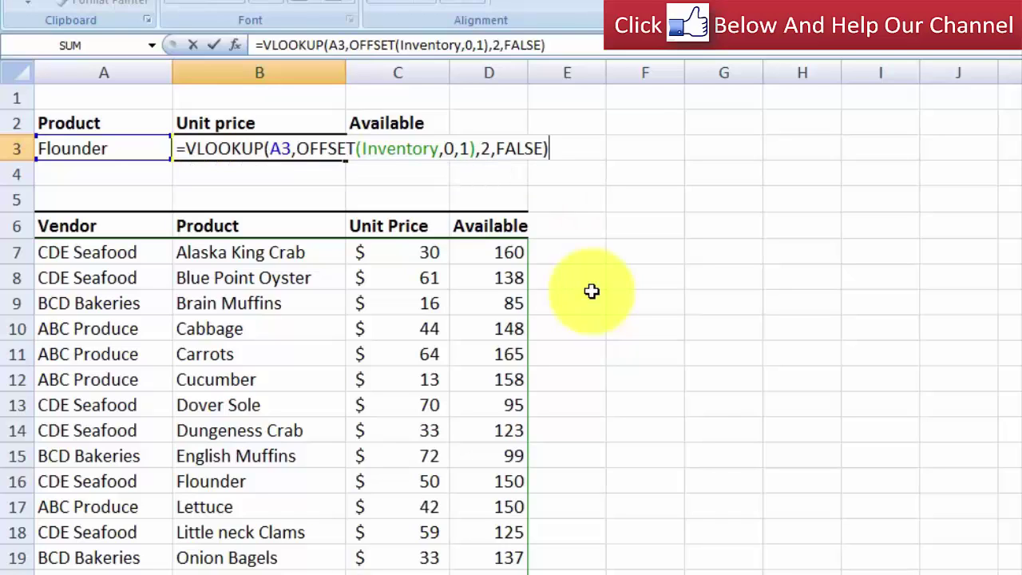
key("Return")
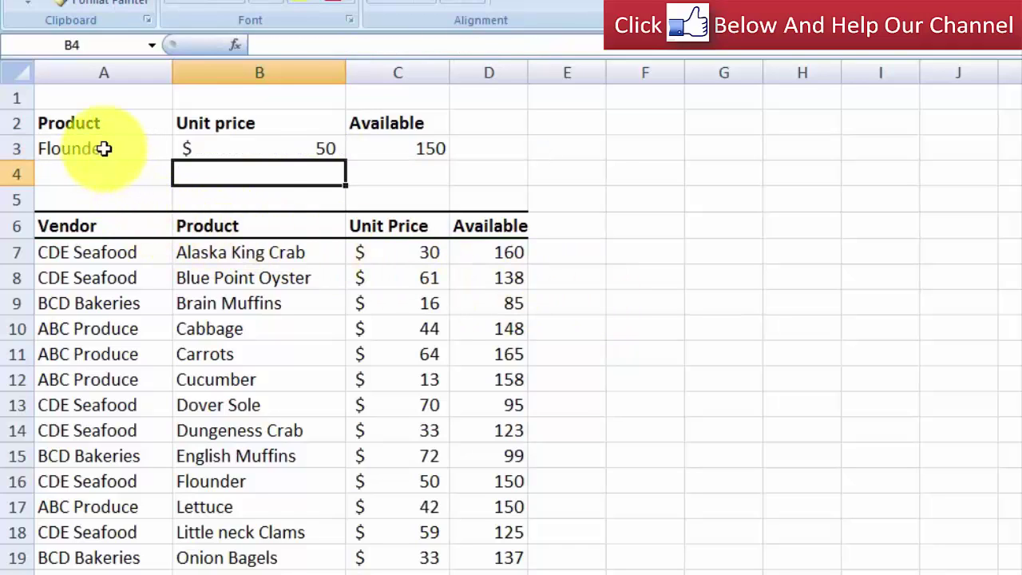
Step: Compare Flounder's product and unit price cells in the vendor table with the lookup result, and highlight column B
left_click(233, 487)
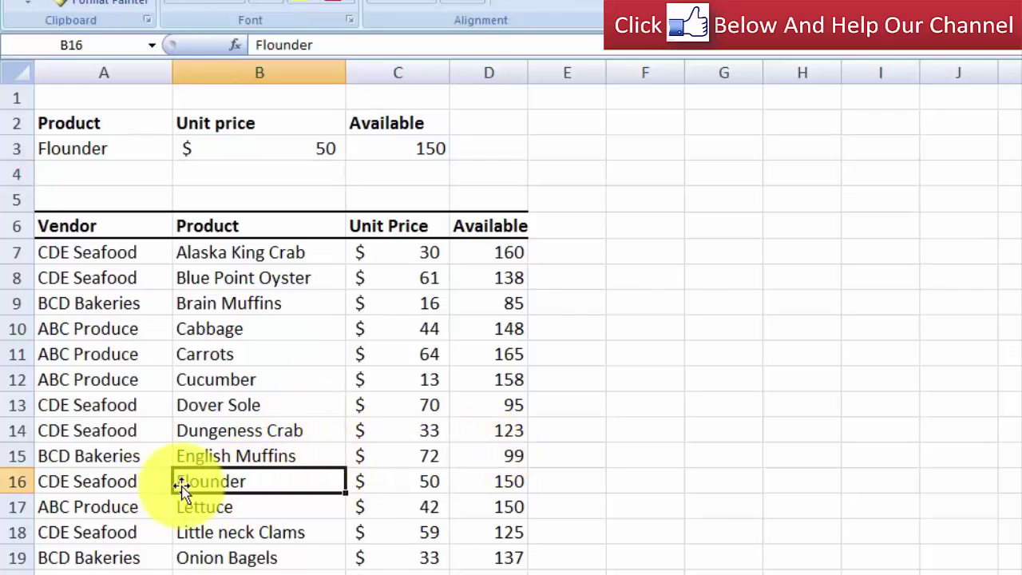
left_click(431, 481)
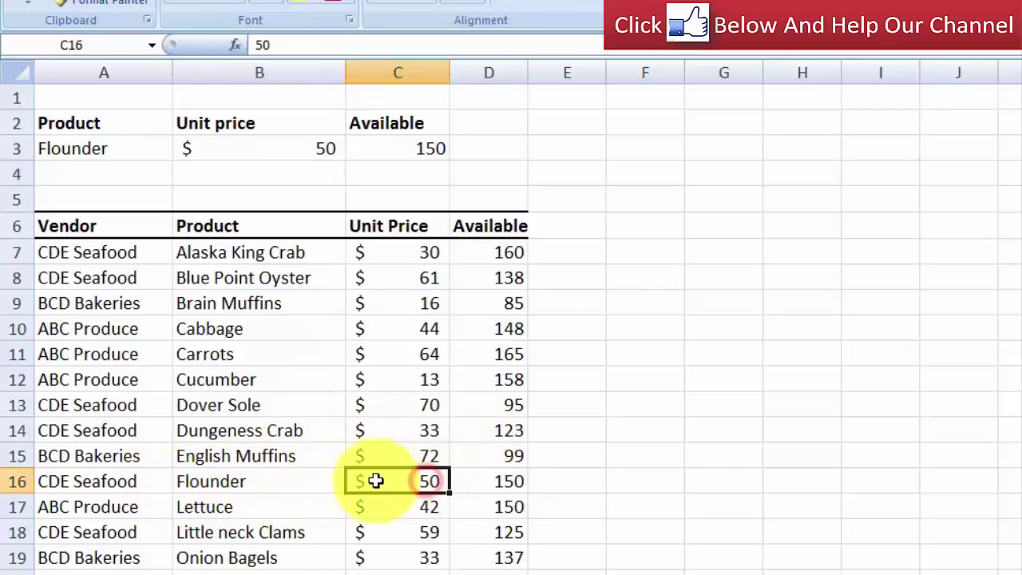
left_click(326, 480)
left_click(388, 475)
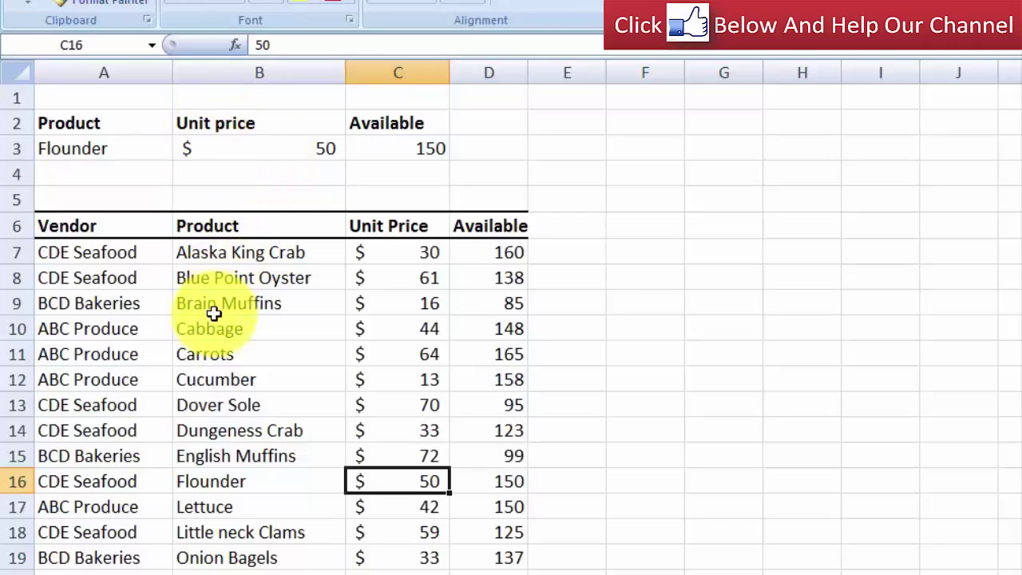
left_click(219, 71)
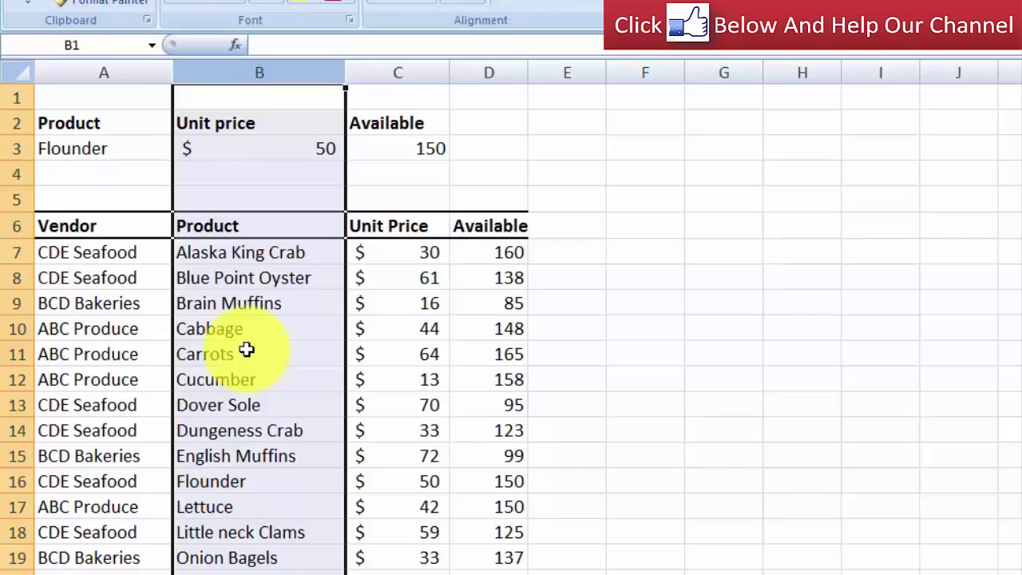
Step: Inspect the Available formula in C3 to examine its OFFSET table array and column index
left_click(408, 128)
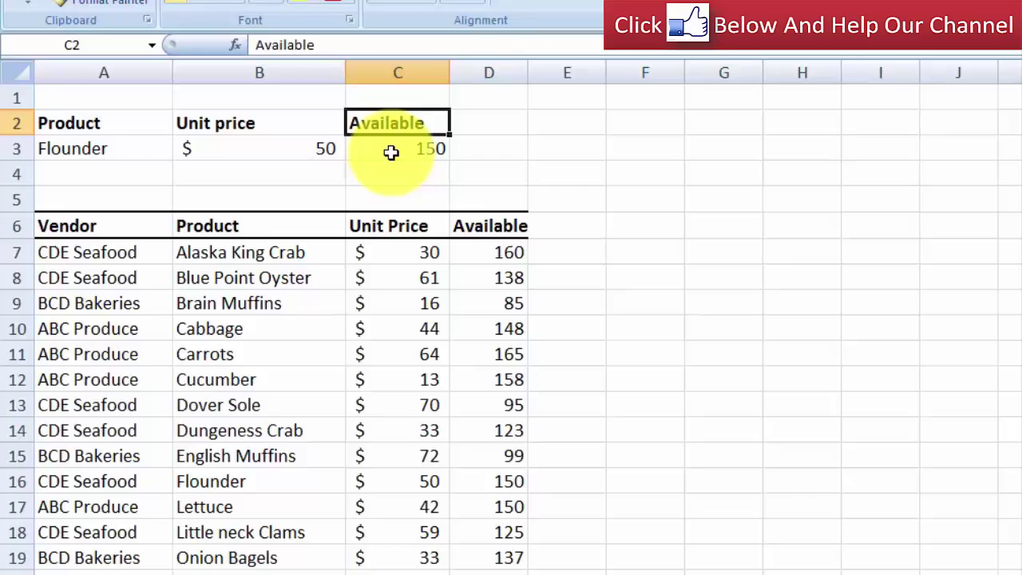
left_click(391, 152)
double_click(390, 152)
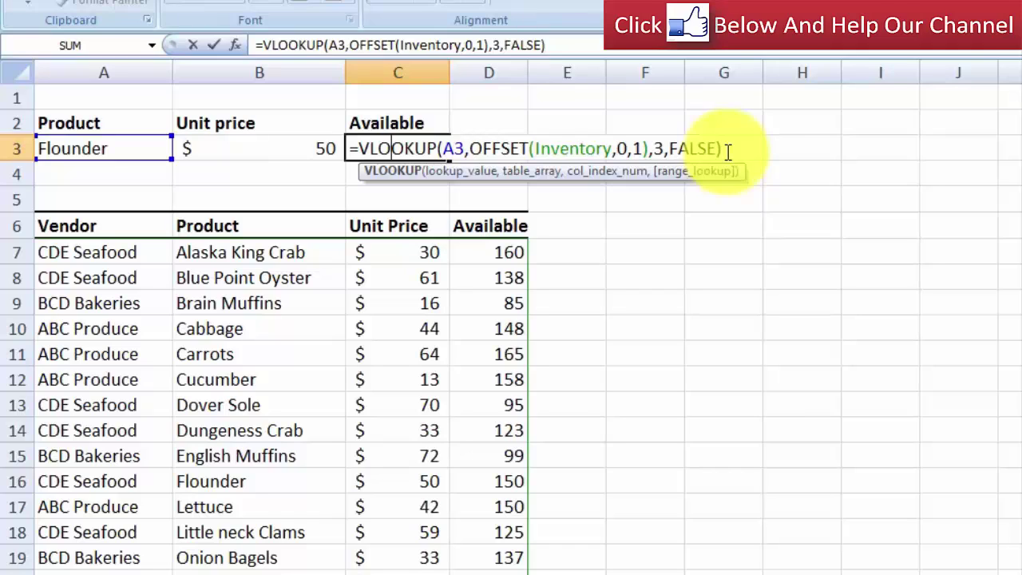
key("Return")
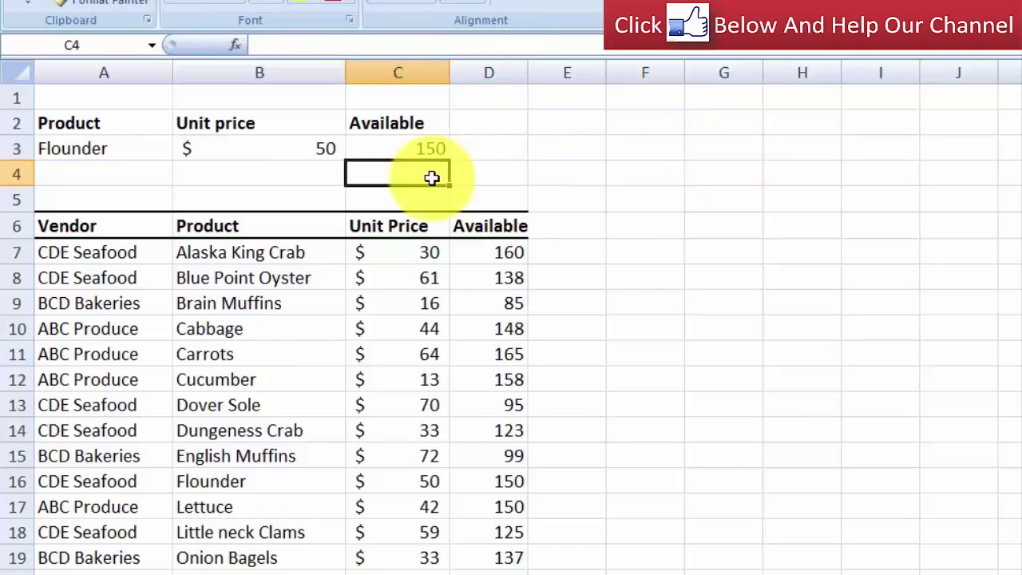
left_click(406, 144)
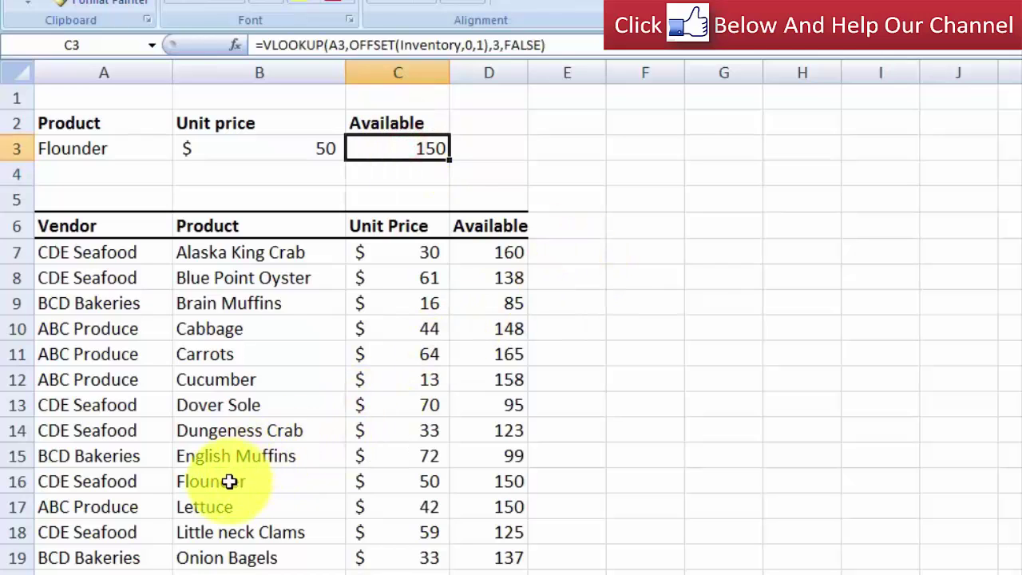
Step: Set Flounder's unit price to 45 and its available quantity to 200 in the vendor table
left_click_drag(228, 482, 468, 486)
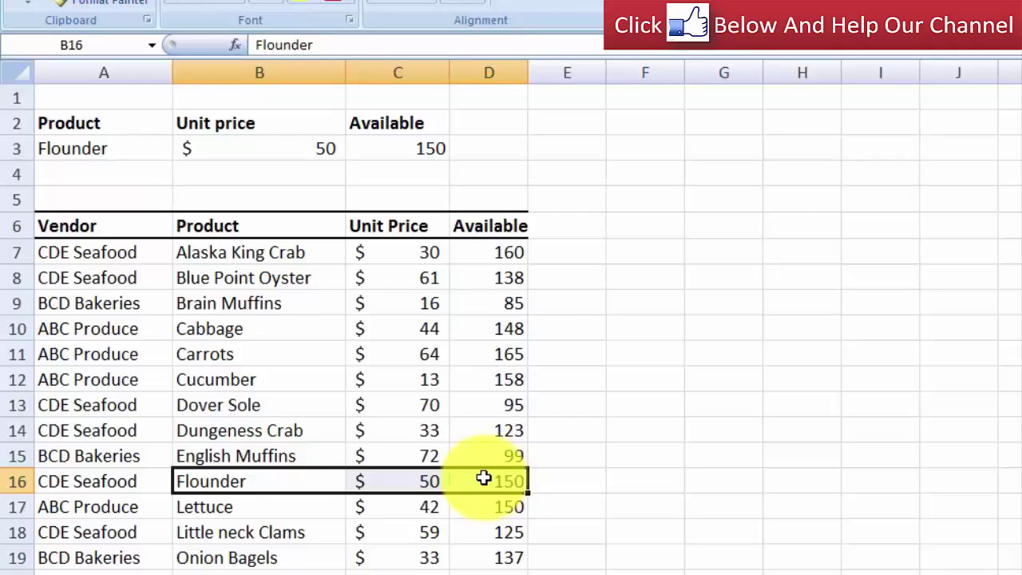
left_click(442, 481)
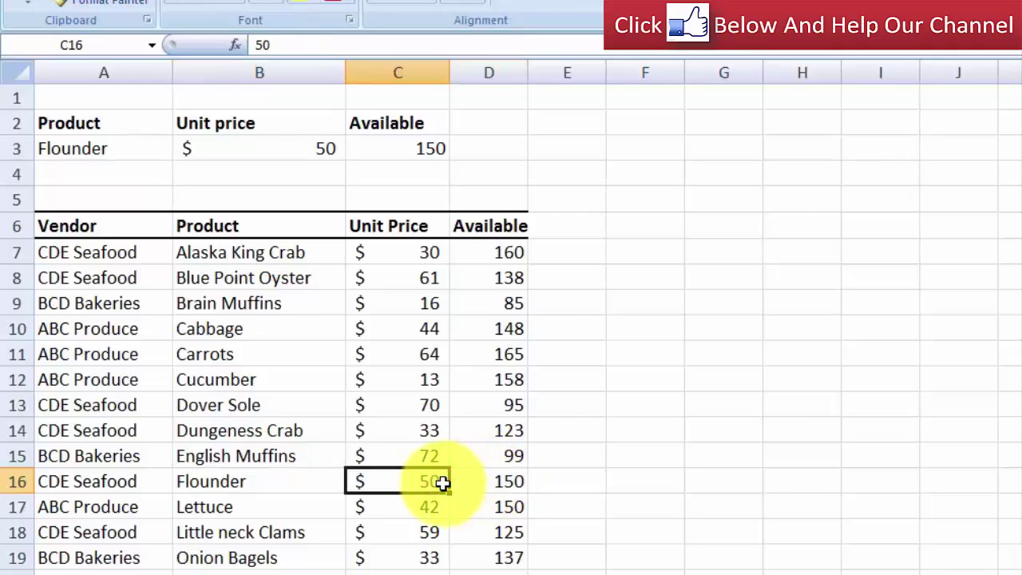
key("BackSpace")
type("45")
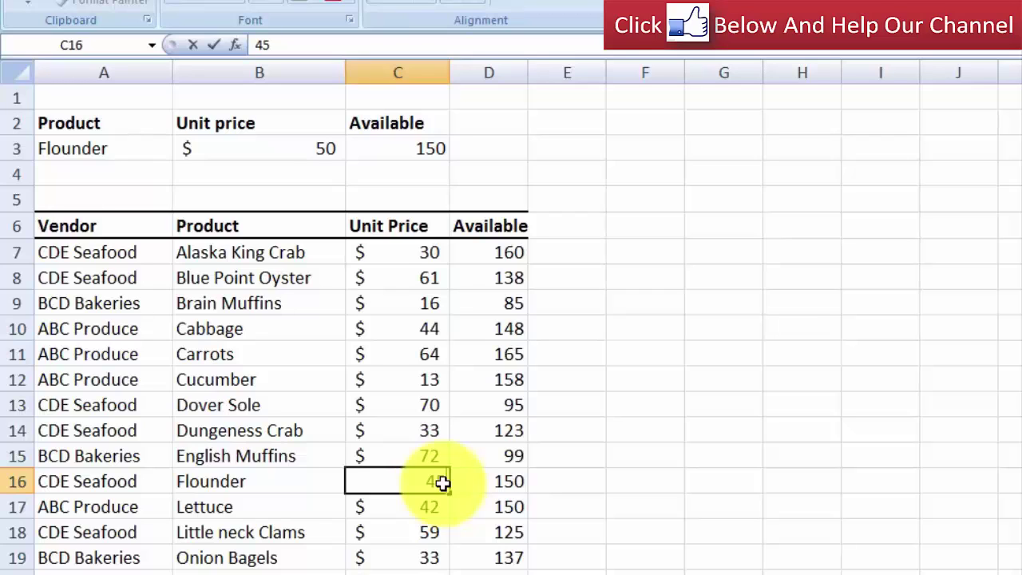
key("Return")
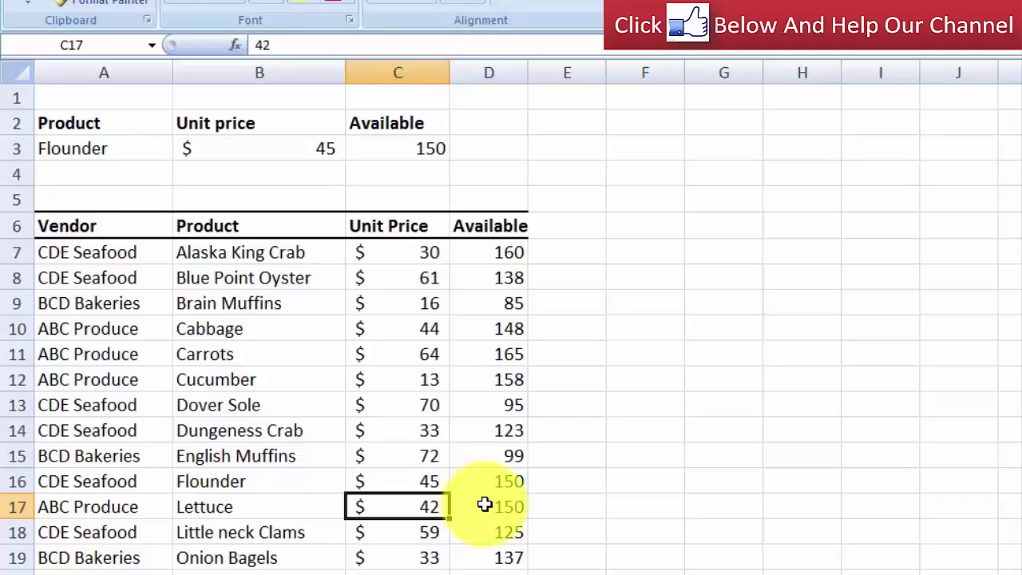
left_click(493, 481)
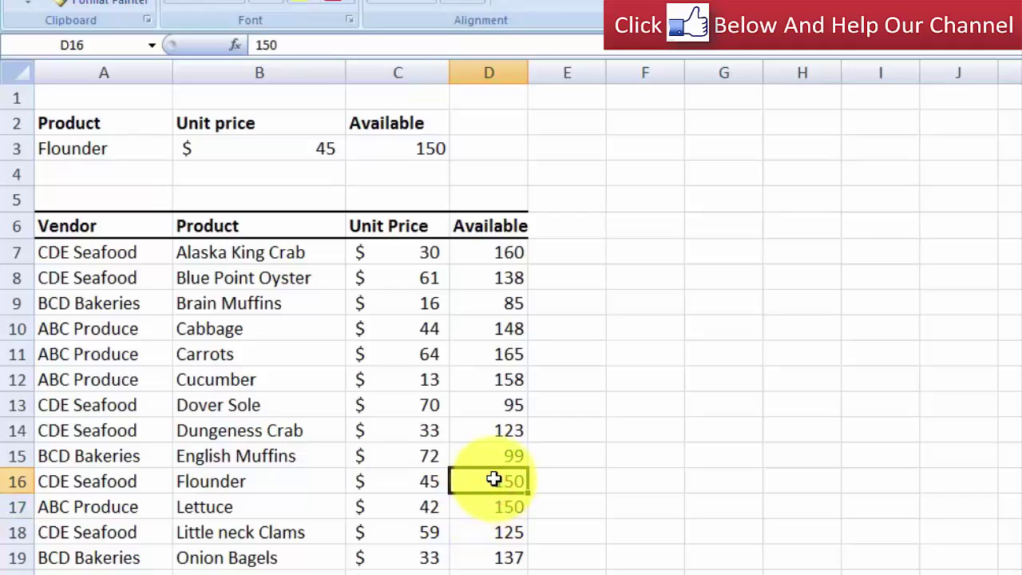
type("200")
key("Return")
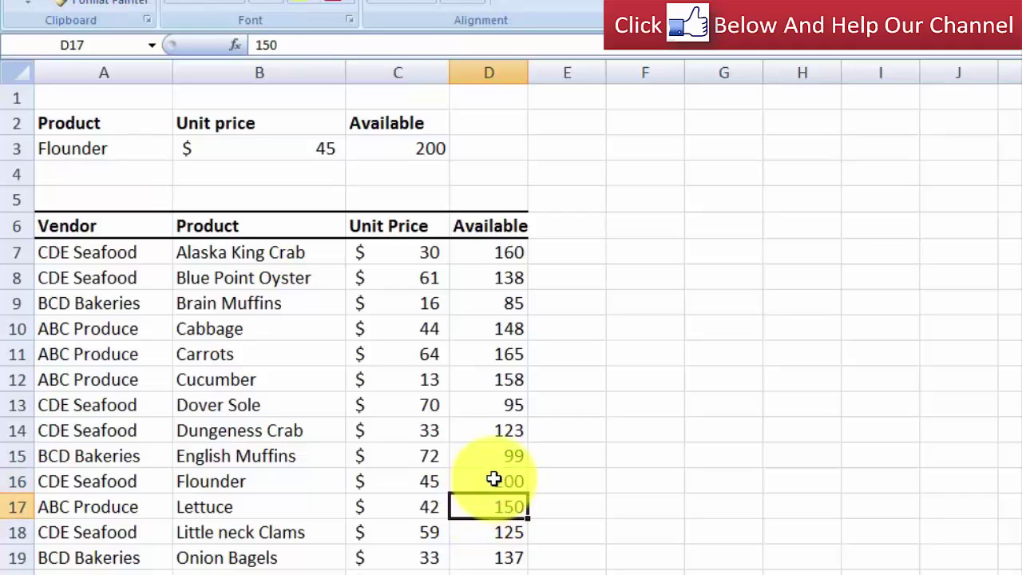